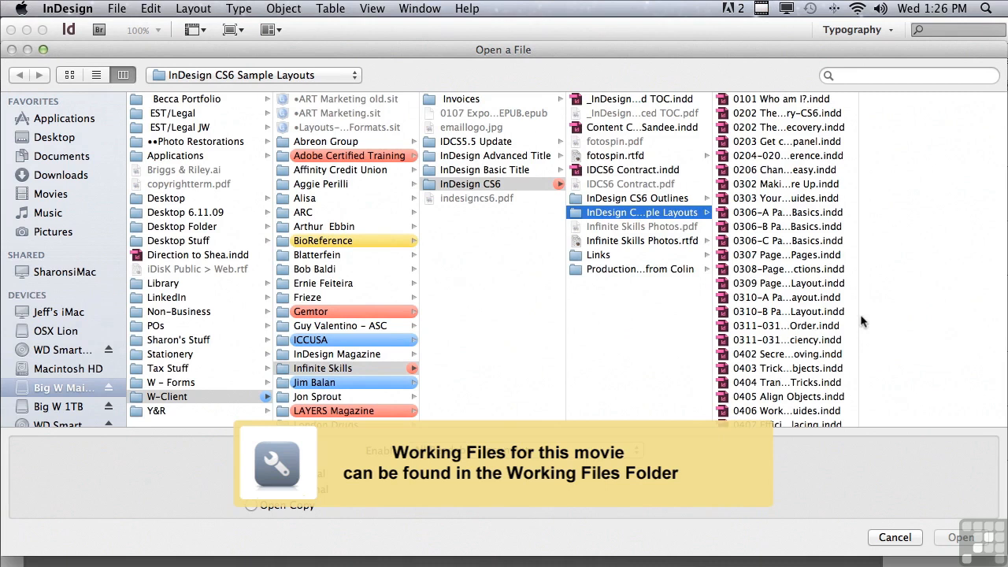
Open the document "0606 Finding Hidden Glyphs.indd" from the InDesign CS6 Sample Layouts folder.
left_click_drag(860, 266, 850, 397)
left_click(783, 406)
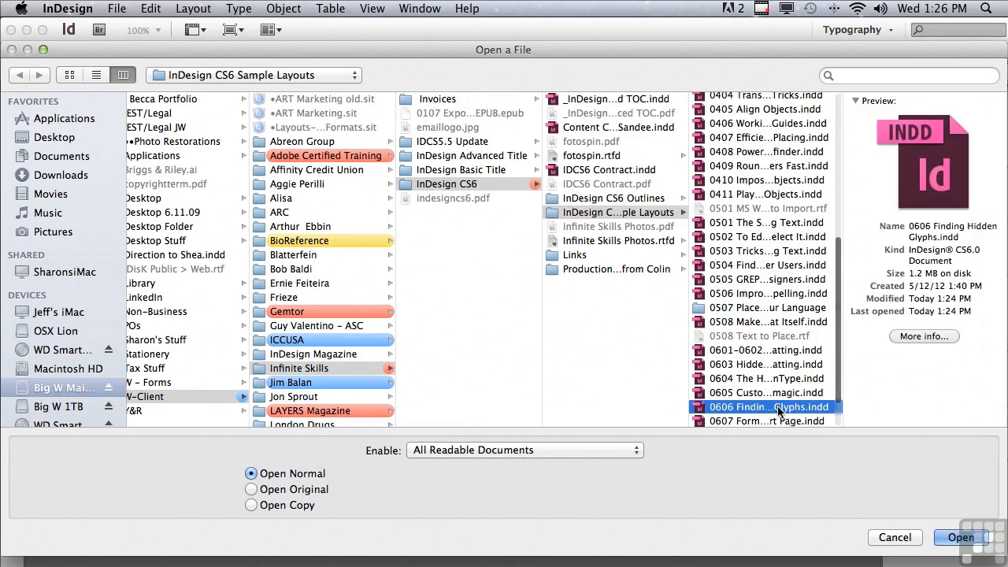
left_click(963, 537)
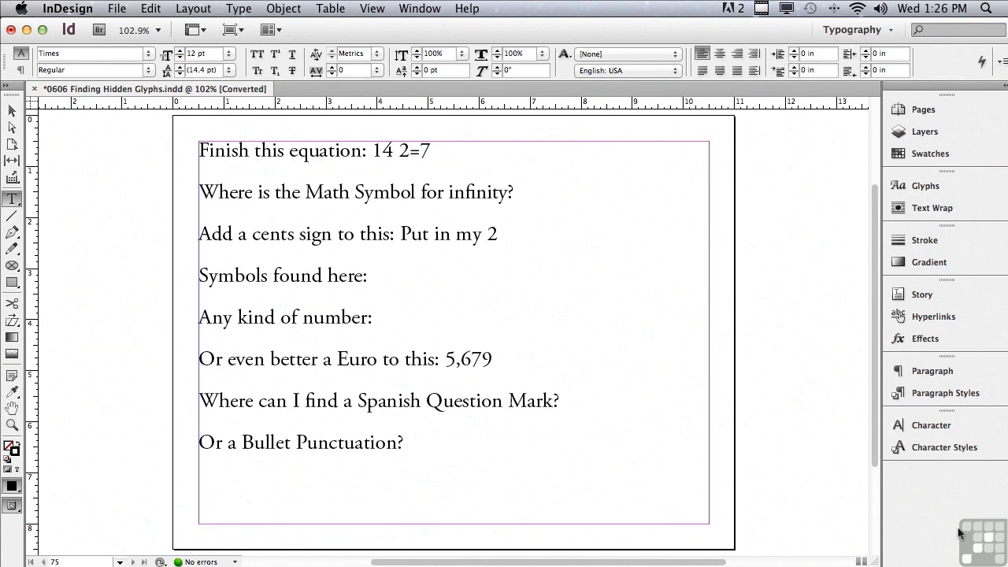
Using the Math Symbols glyphs, replace the space between 14 and 2 with ÷ and add ∞ after the infinity question.
left_click(945, 186)
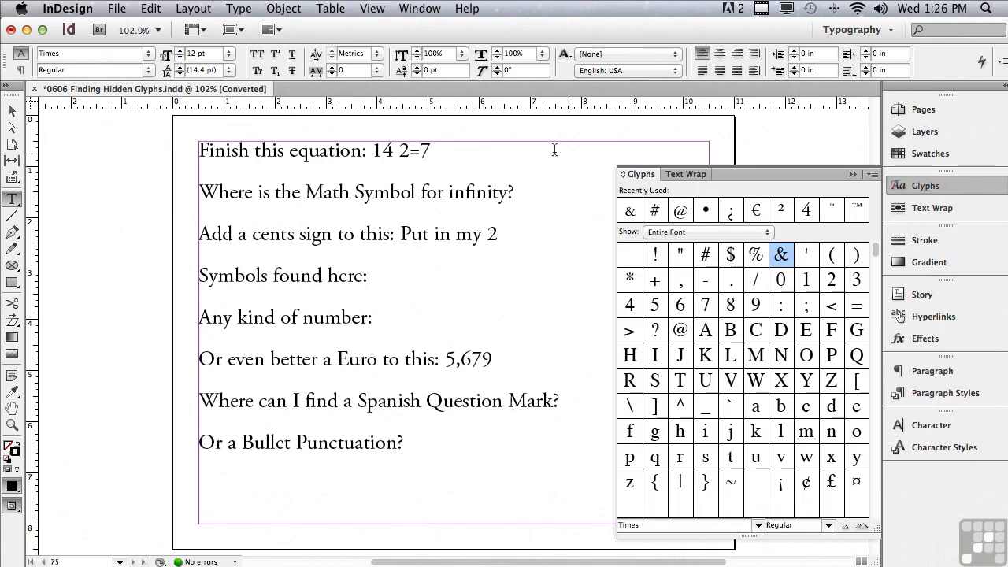
left_click_drag(393, 152, 398, 152)
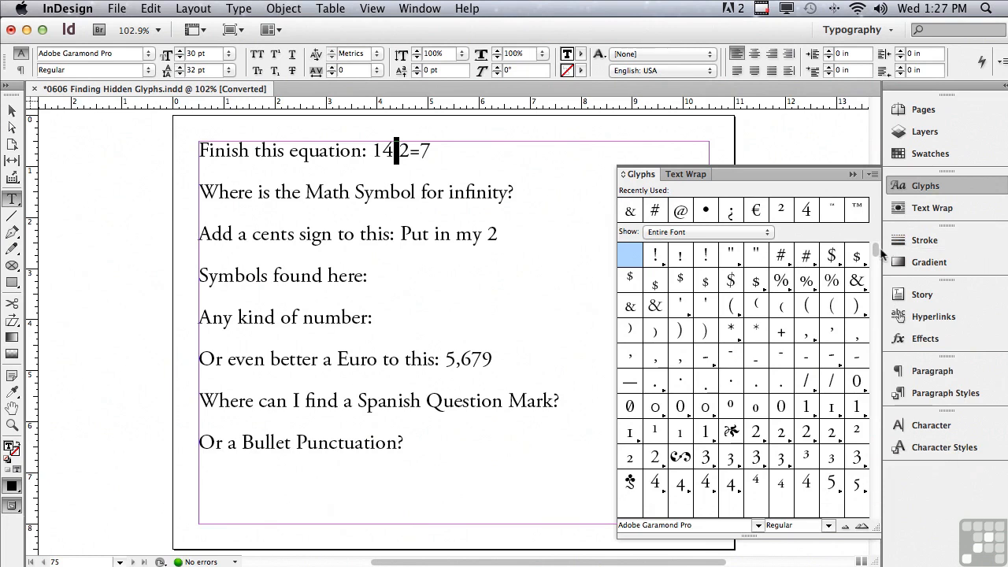
left_click_drag(875, 254, 875, 261)
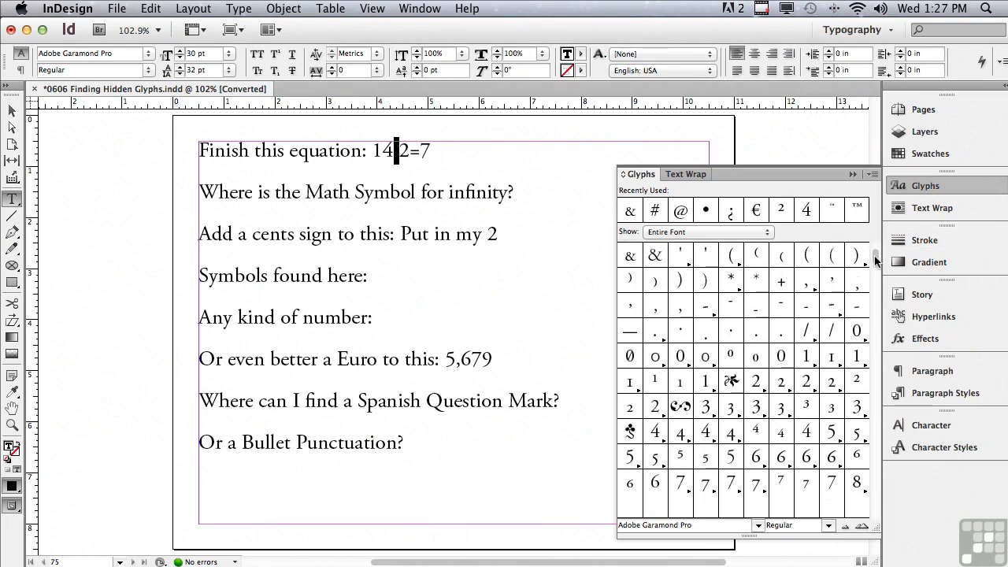
left_click_drag(875, 260, 876, 266)
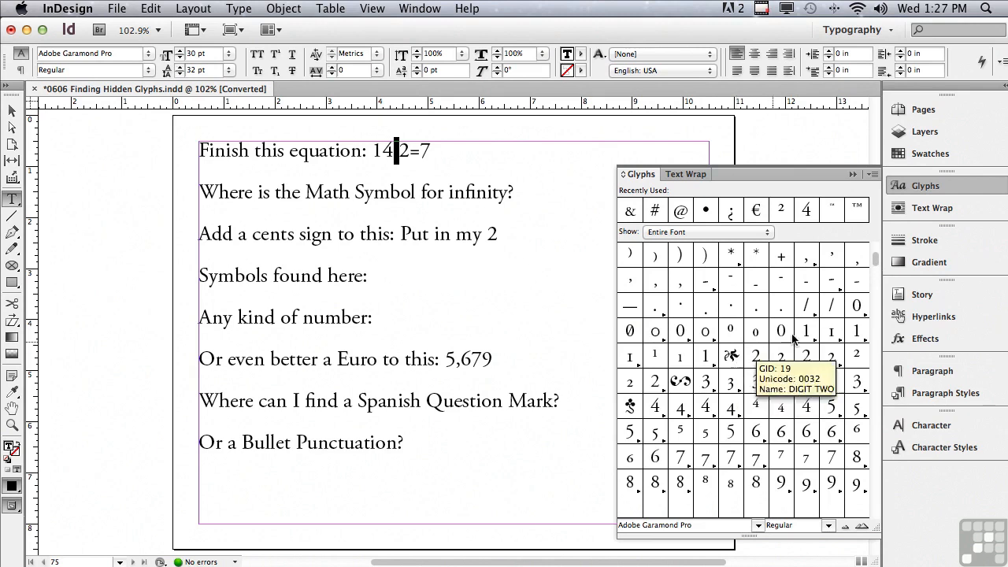
left_click_drag(876, 262, 874, 298)
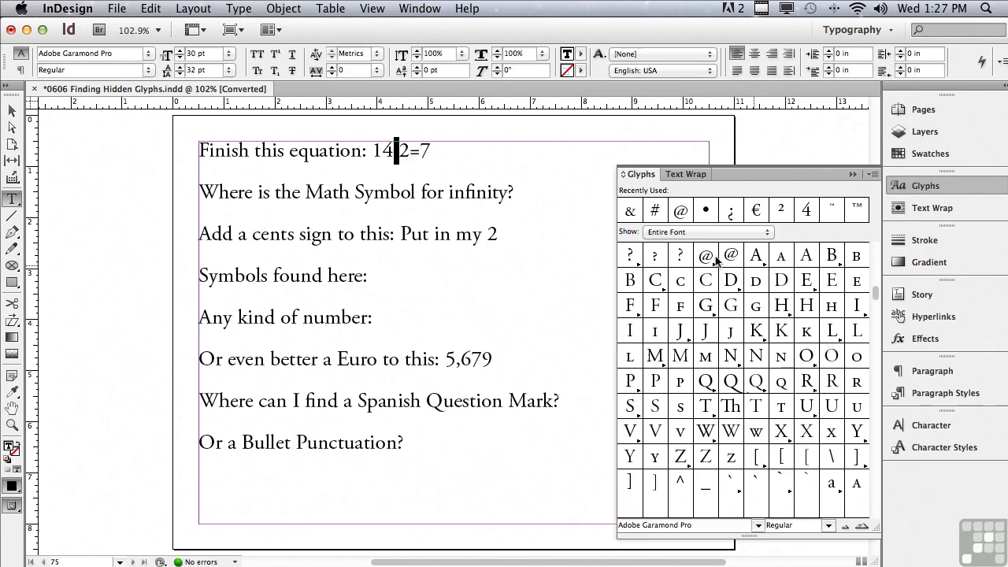
left_click(664, 232)
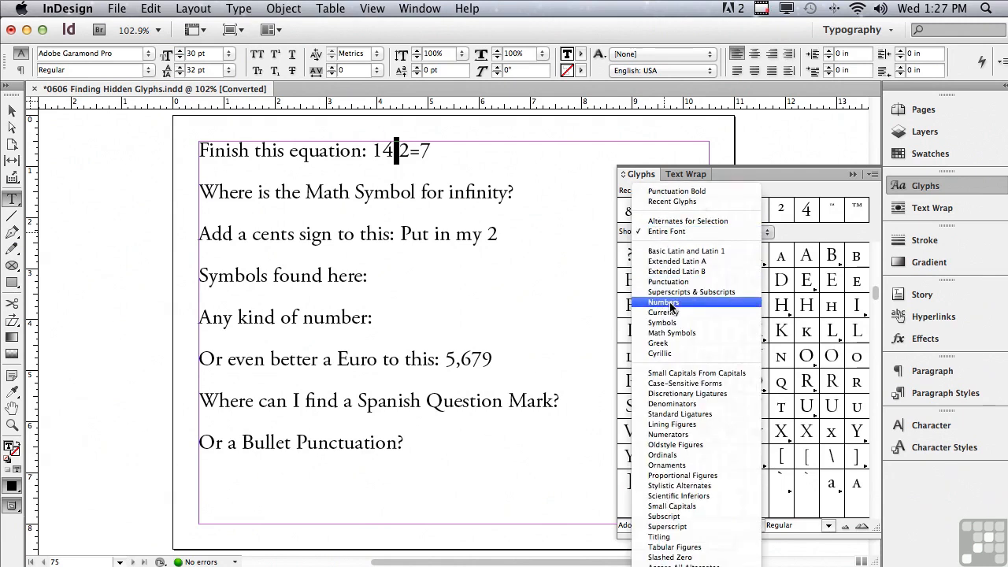
left_click(665, 332)
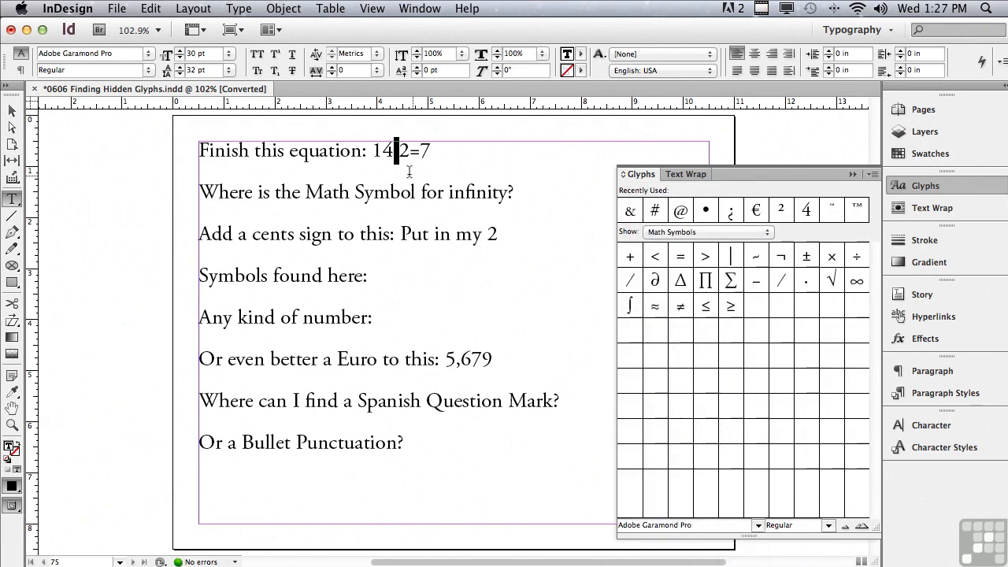
double_click(857, 258)
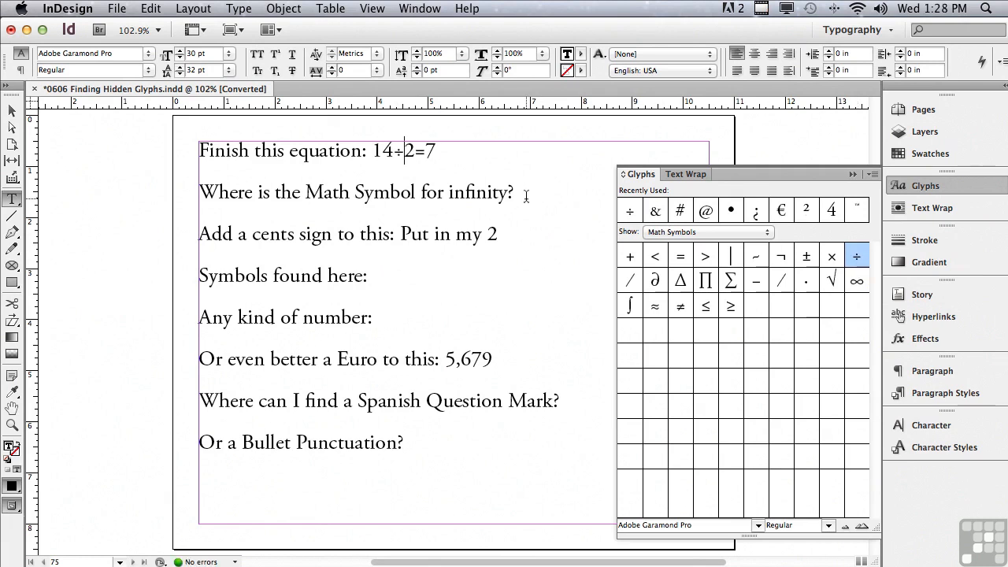
left_click(558, 193)
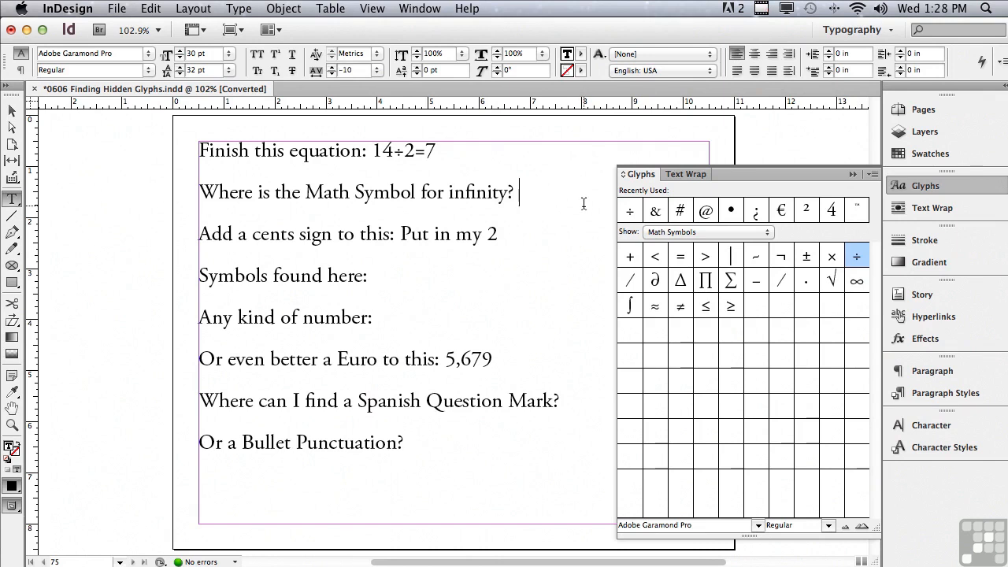
double_click(849, 283)
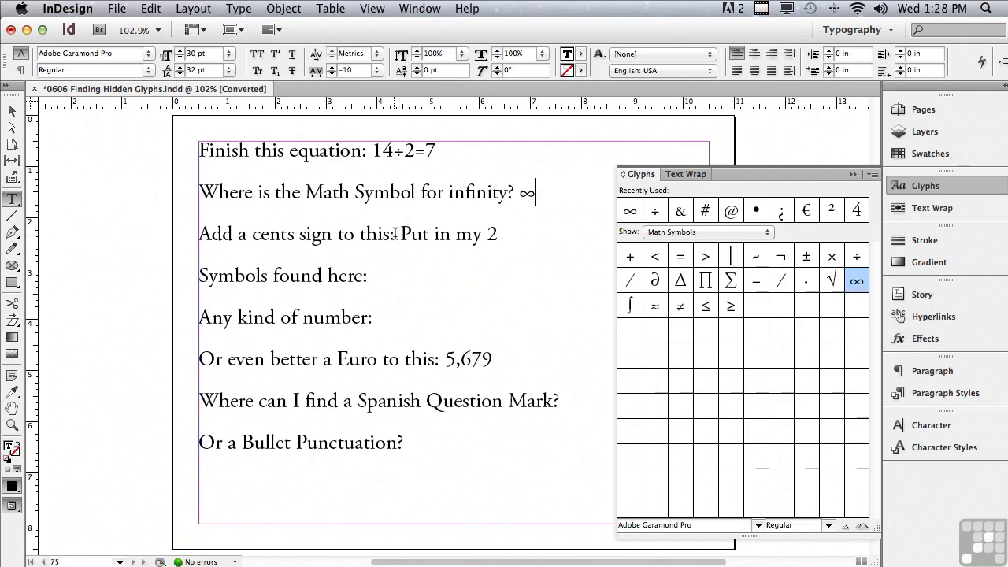
Add the superscript alternate of the cent sign from the Currency glyphs after "Put in my 2".
left_click_drag(402, 234, 504, 236)
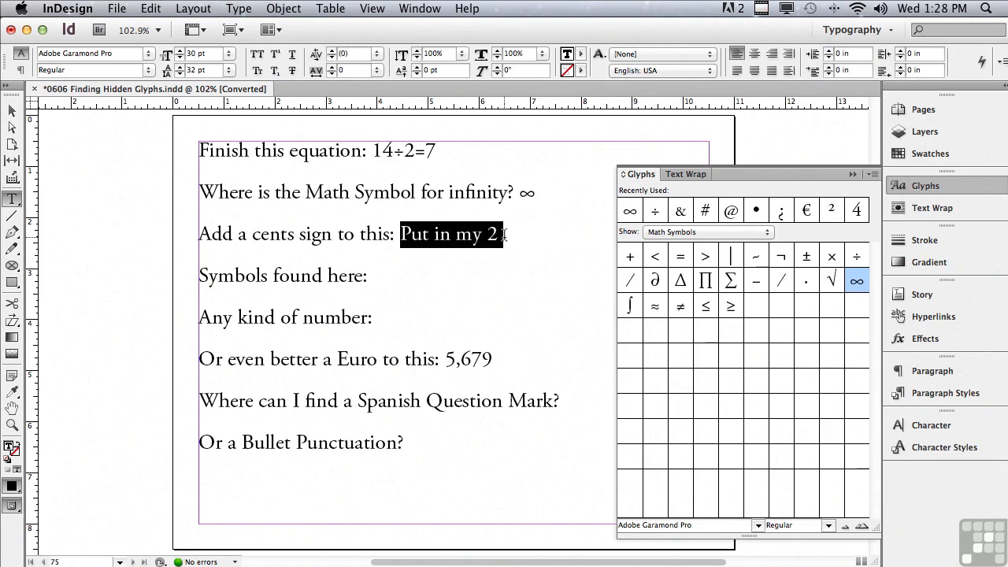
left_click(503, 236)
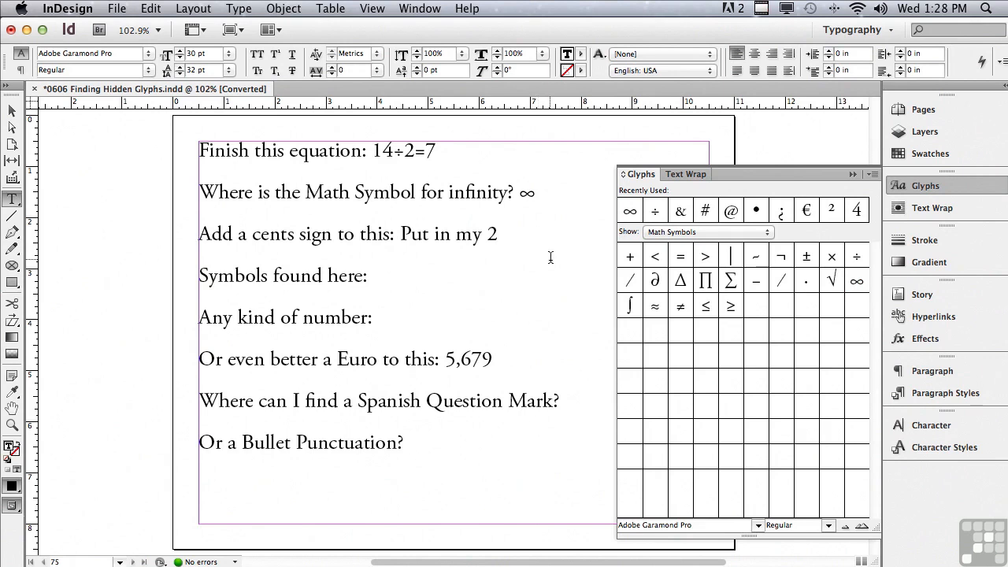
left_click(654, 234)
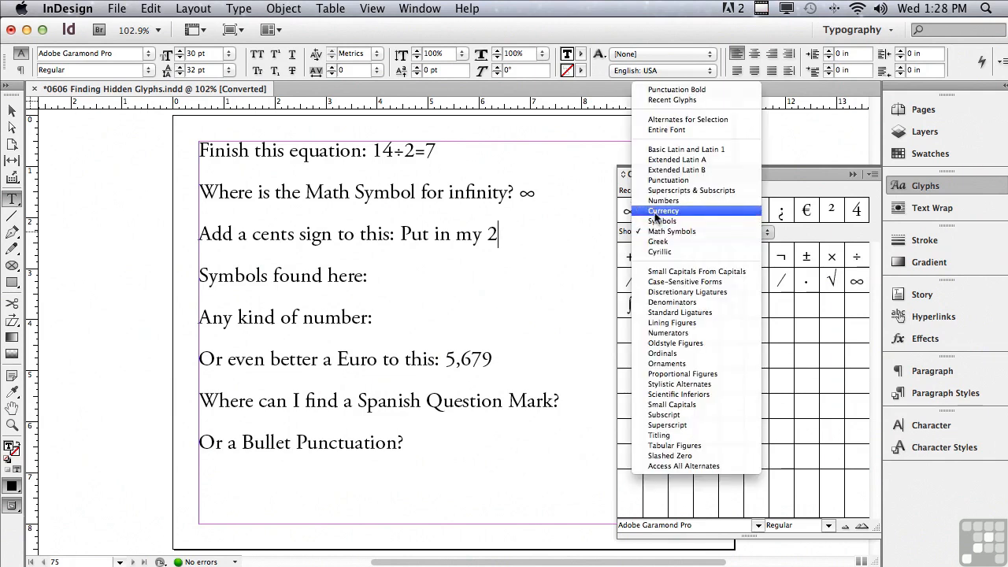
left_click(660, 211)
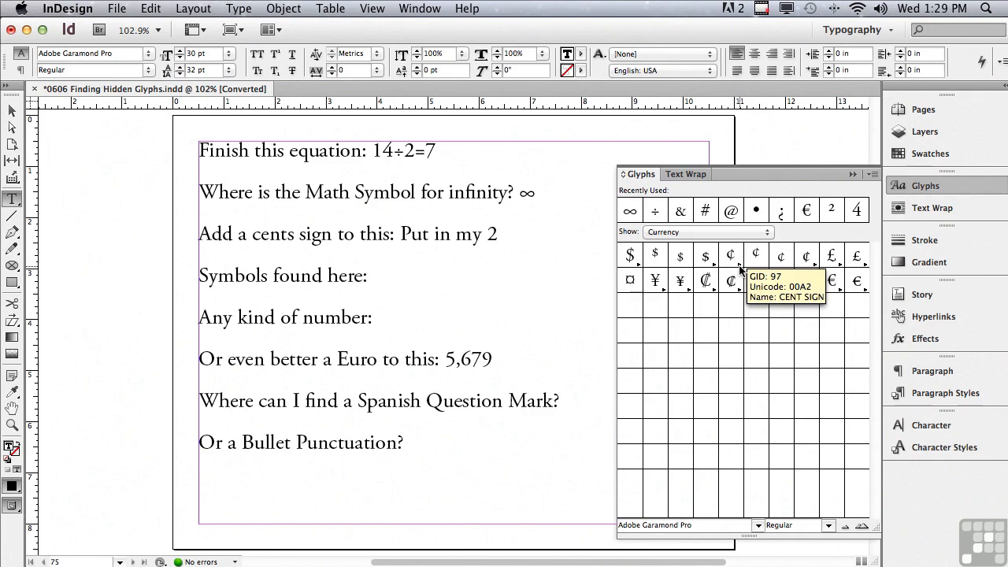
left_click(740, 269)
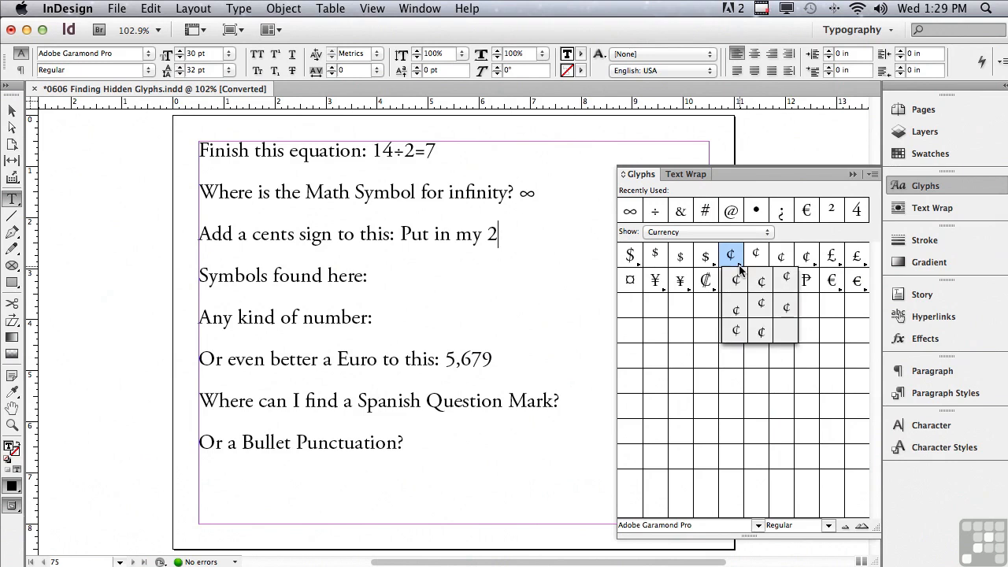
left_click(785, 279)
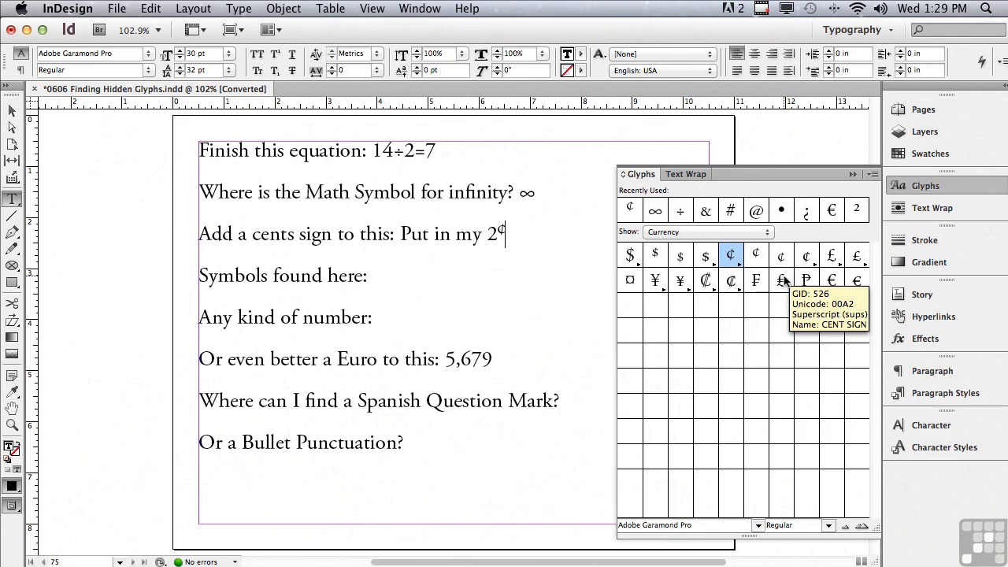
From the Symbols glyphs, add ©, ® and an alternate ™ after "Symbols found here:" and insert € before 5,679.
left_click(401, 280)
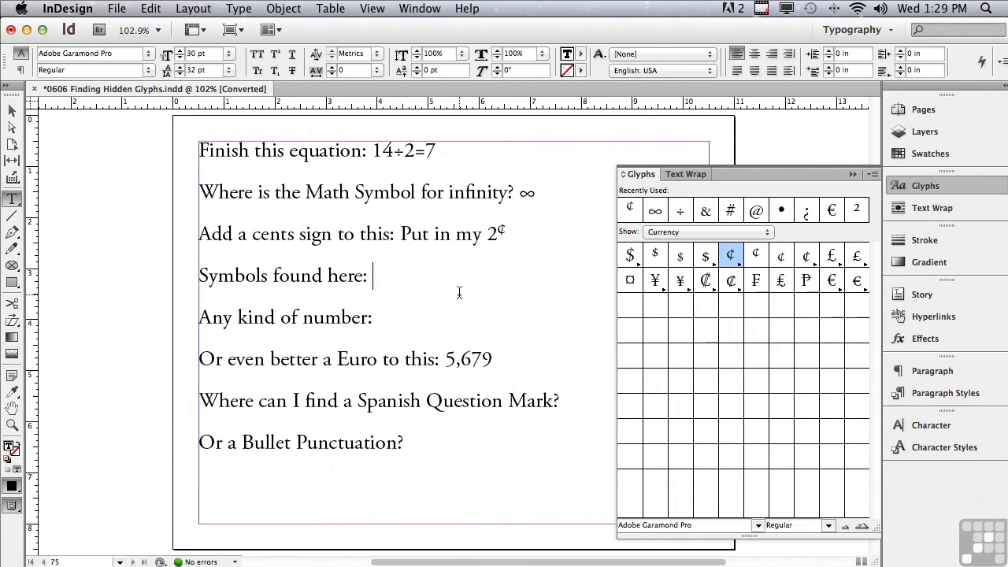
left_click(652, 233)
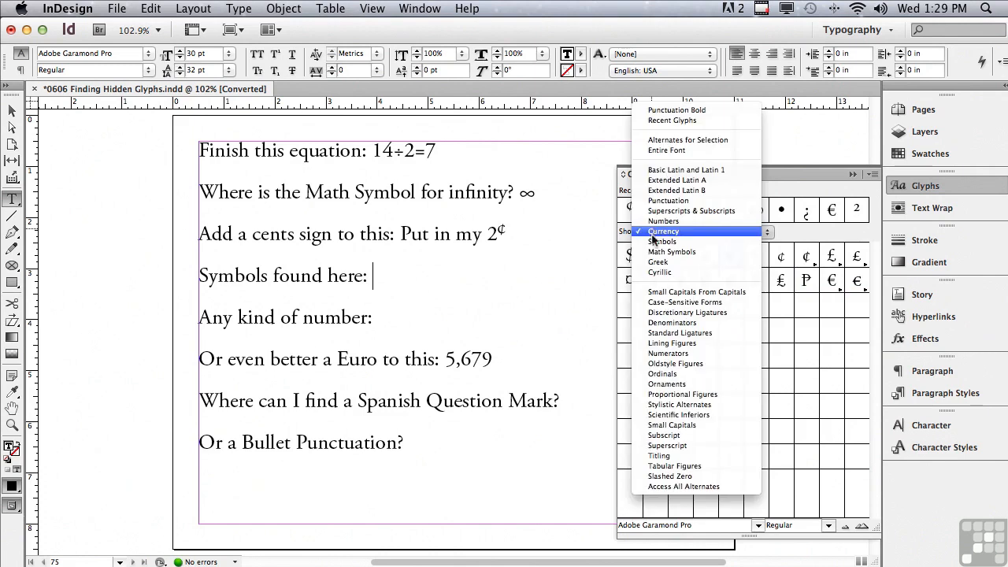
left_click(654, 241)
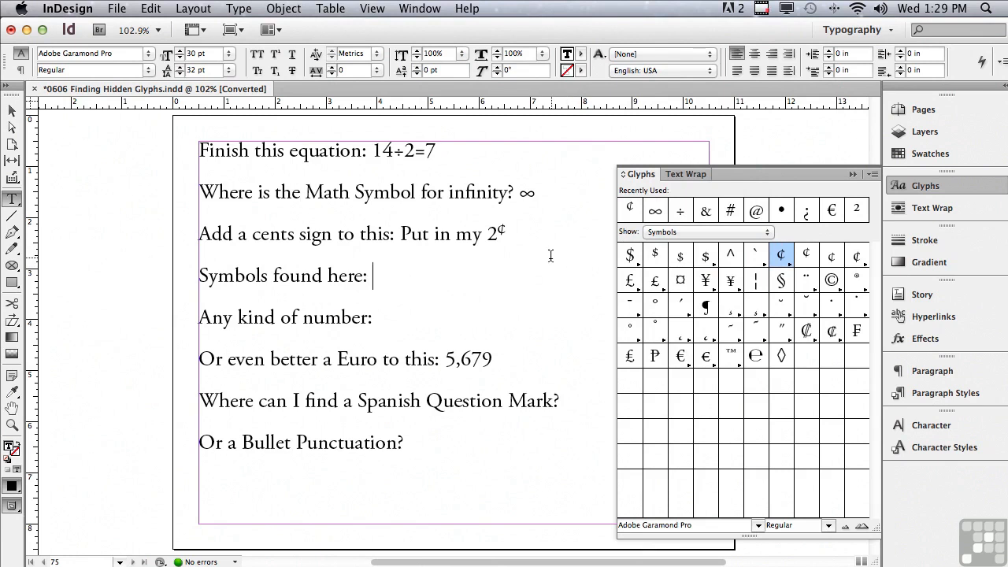
double_click(831, 282)
double_click(856, 280)
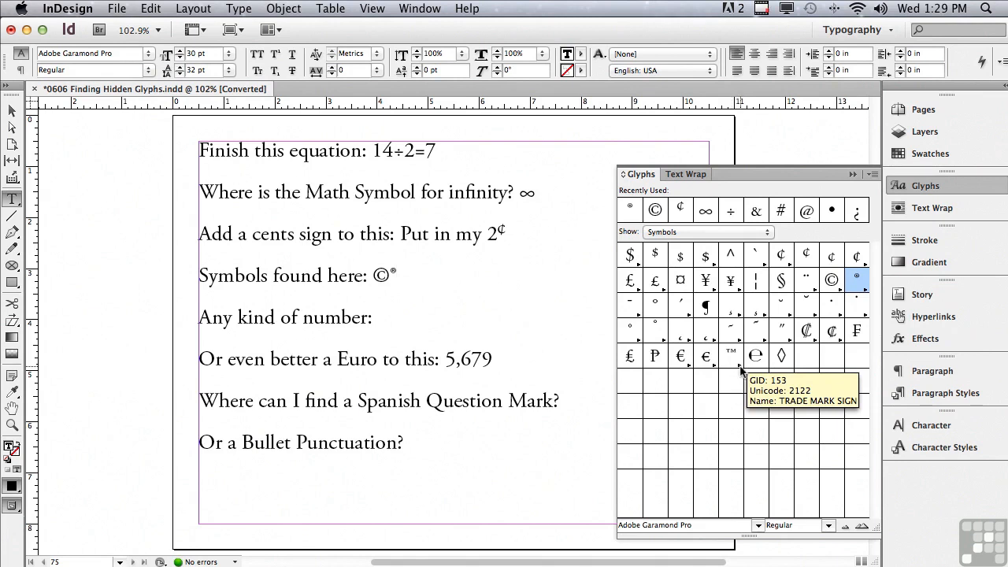
left_click_drag(740, 370, 761, 381)
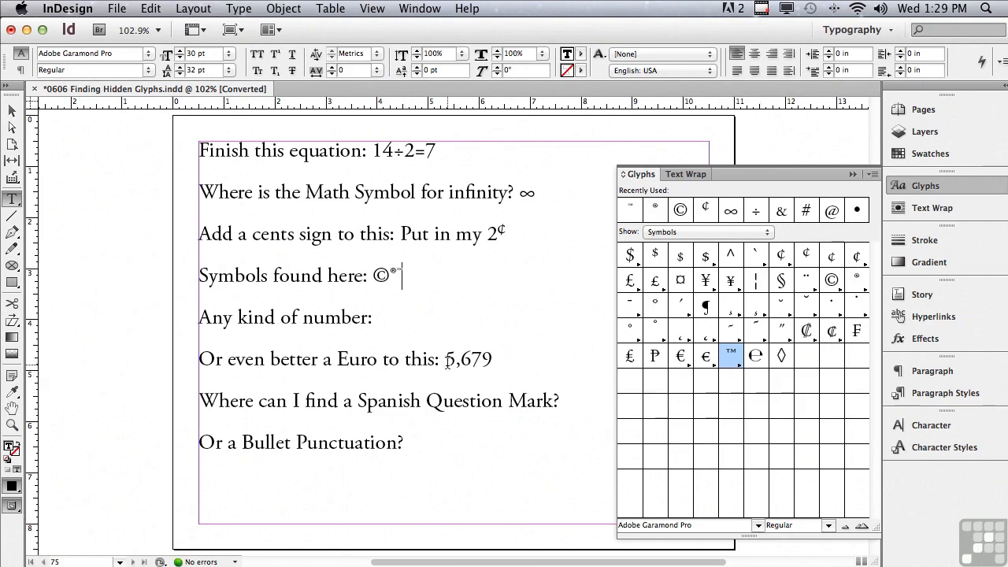
left_click(446, 360)
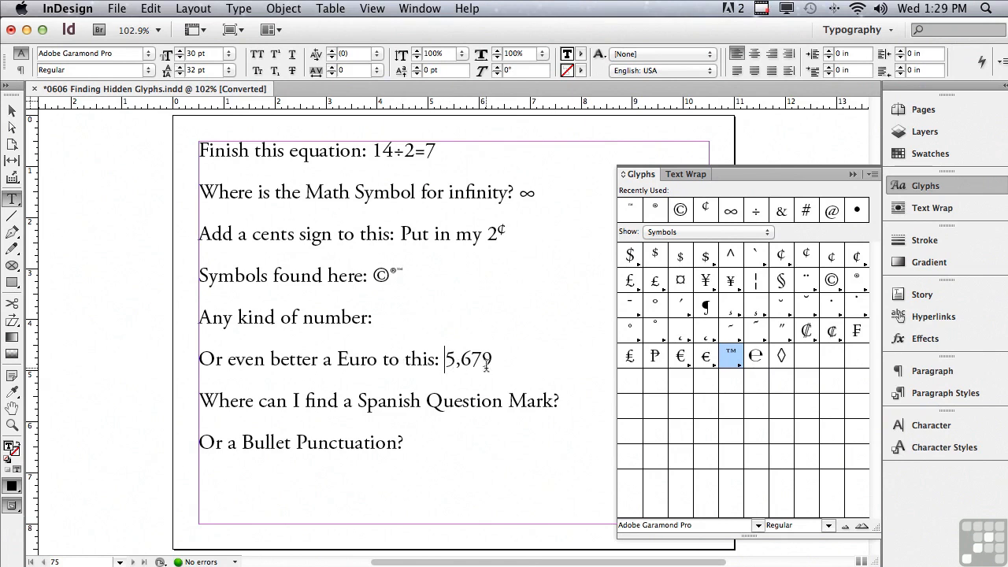
double_click(682, 356)
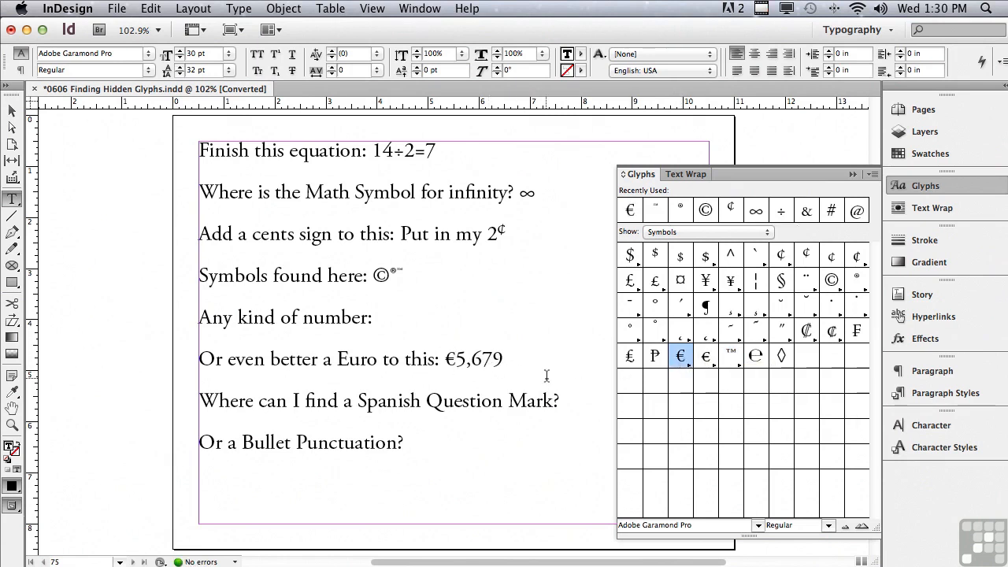
Add "⅓9 4²" after "Any kind of number:" using the Numbers glyphs.
left_click(432, 316)
left_click(665, 232)
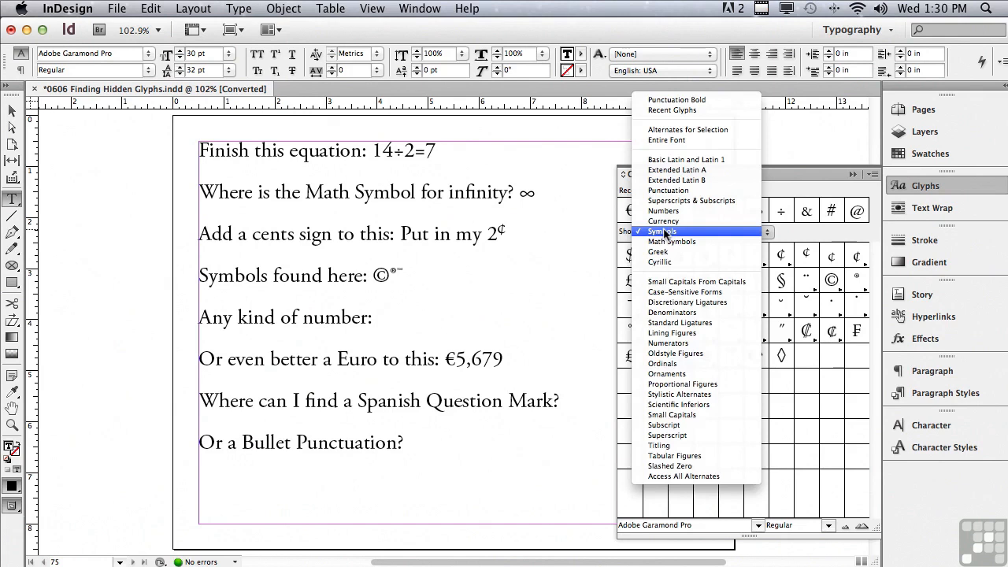
left_click(662, 210)
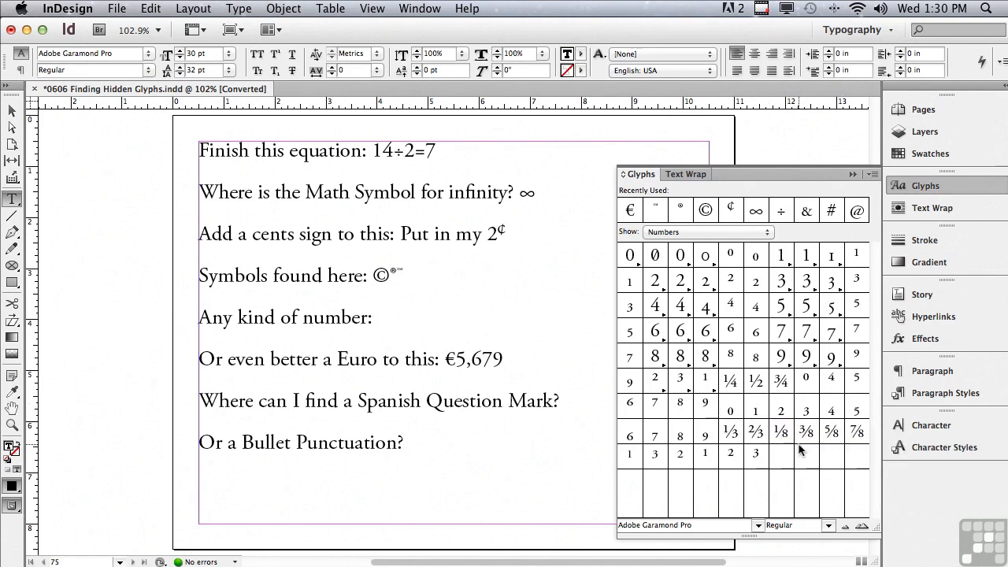
double_click(734, 433)
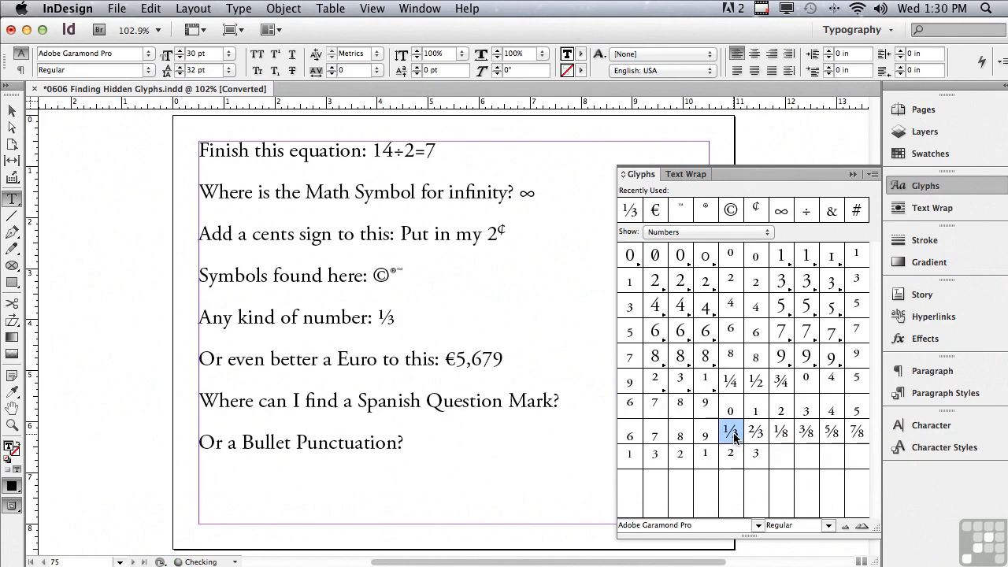
double_click(781, 359)
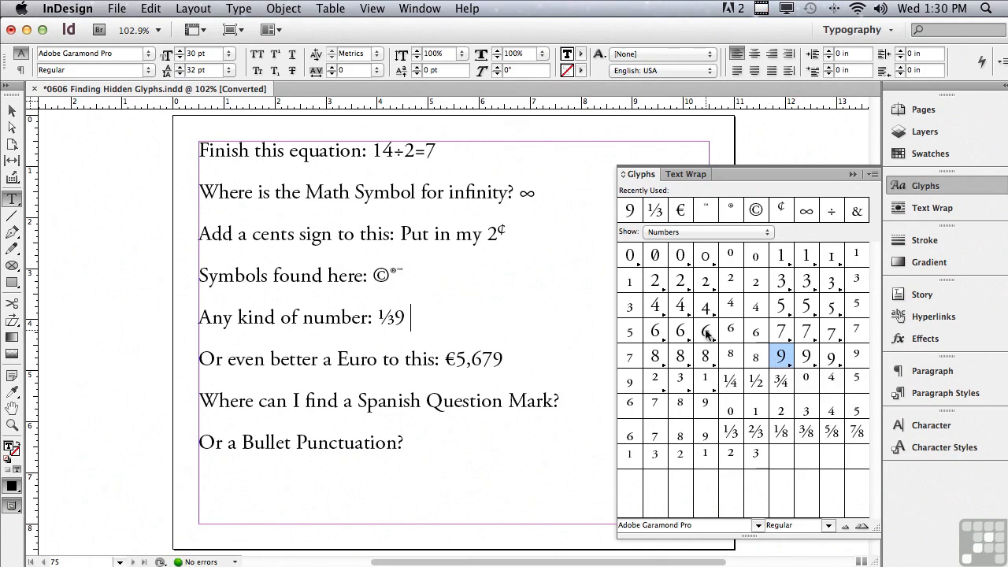
double_click(658, 308)
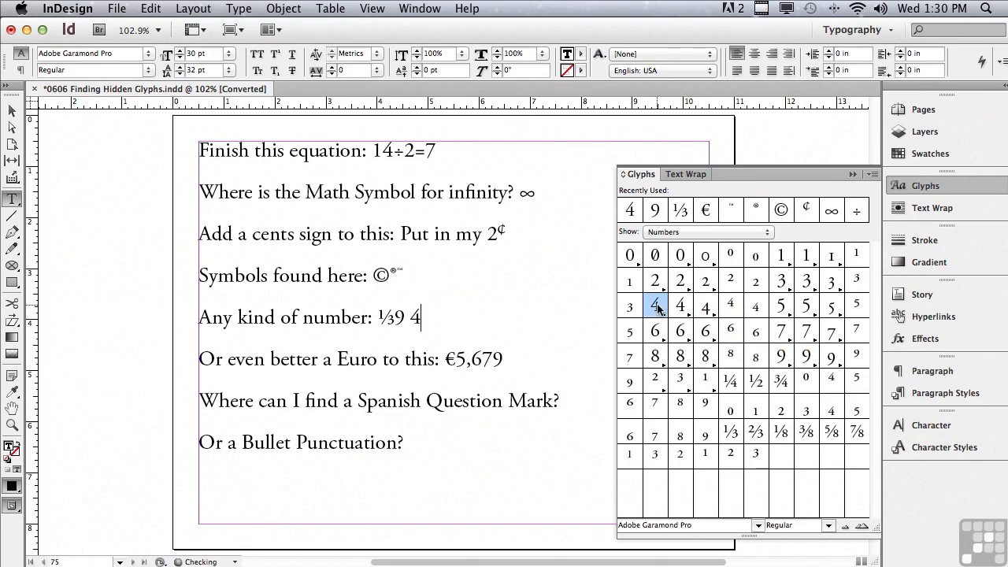
double_click(726, 282)
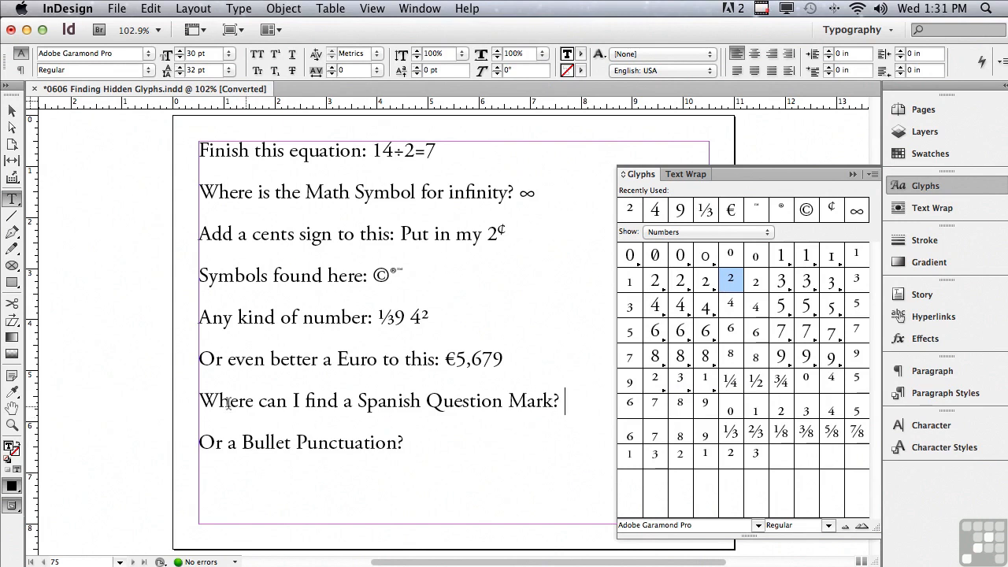
Using the Punctuation glyphs, insert ¿ before "Where can I find a Spanish Question Mark?" and add • after "Or a Bullet Punctuation?".
left_click(201, 400)
left_click(686, 233)
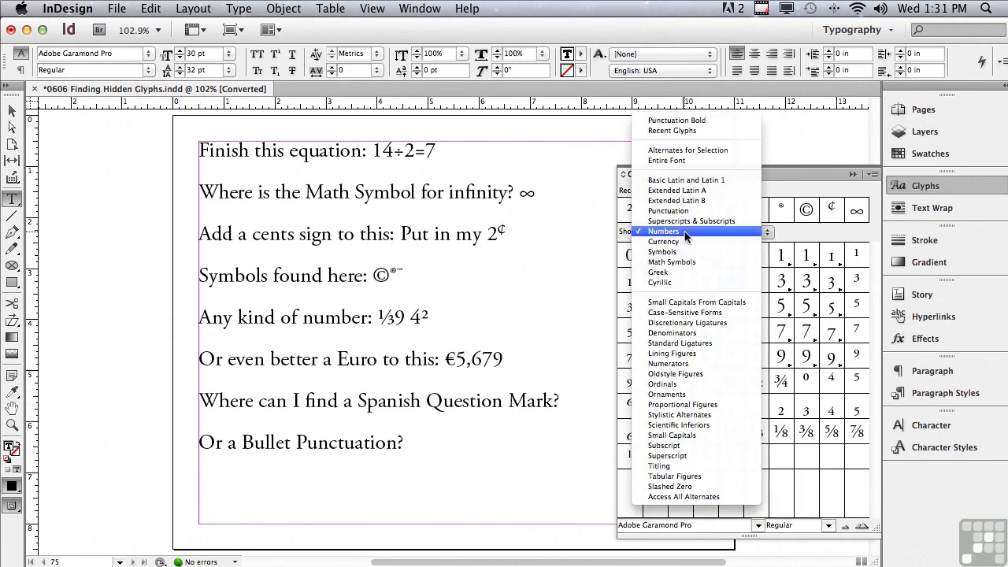
left_click(685, 211)
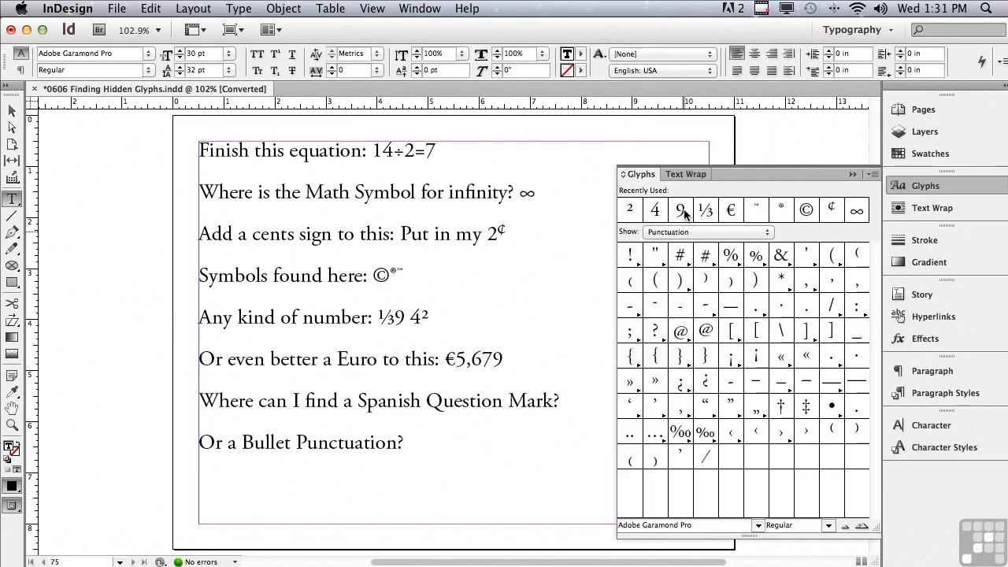
left_click(685, 390)
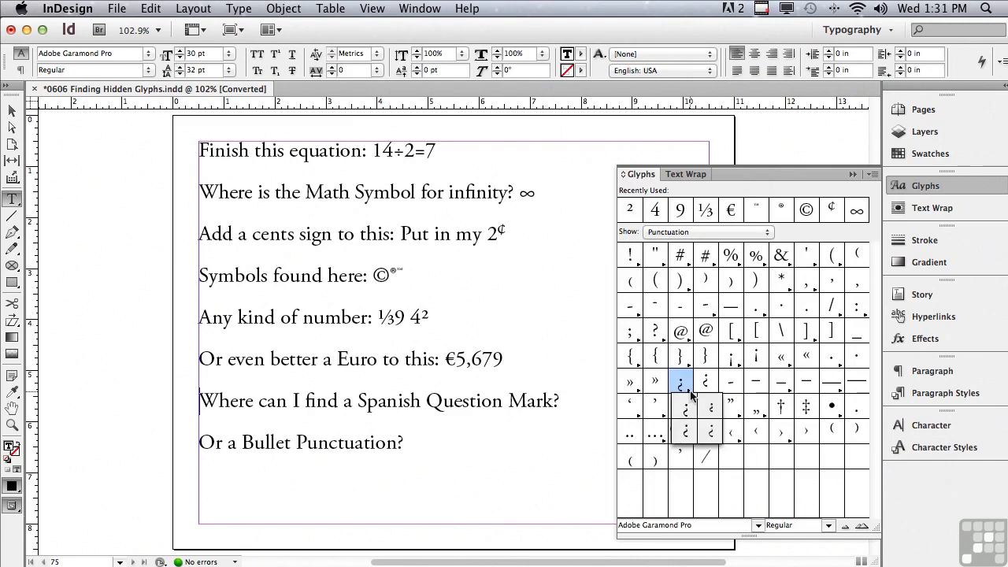
left_click(679, 386)
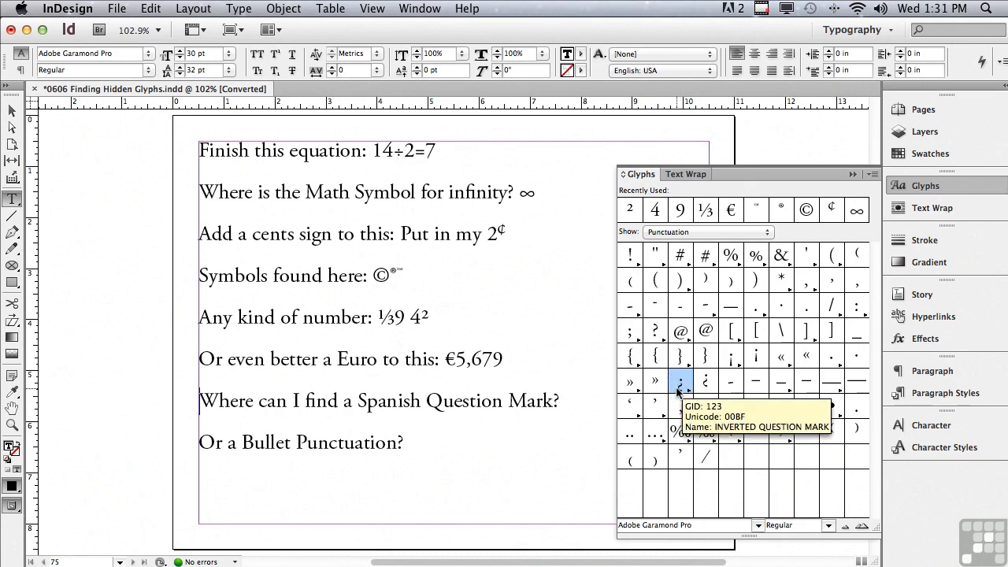
double_click(678, 386)
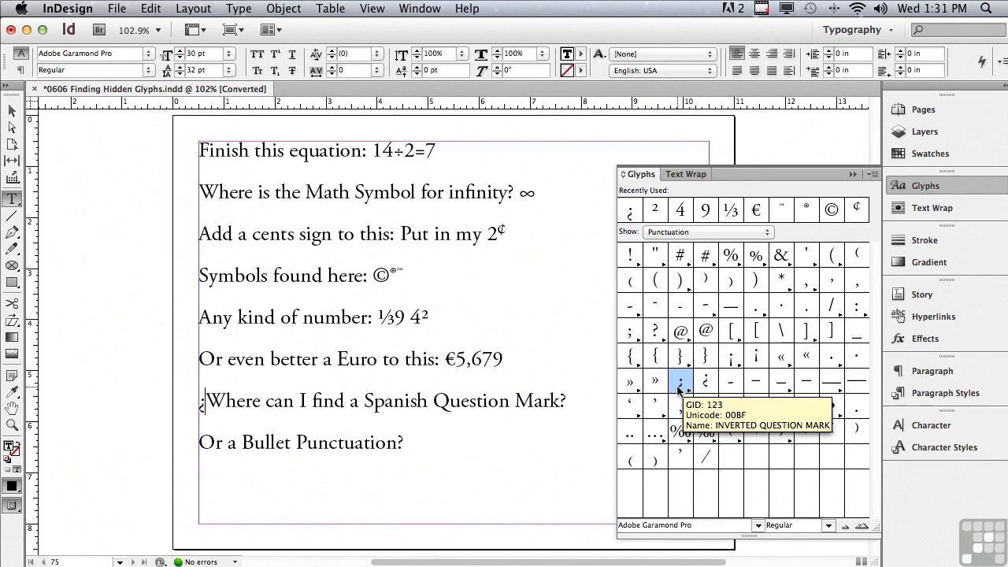
left_click(456, 438)
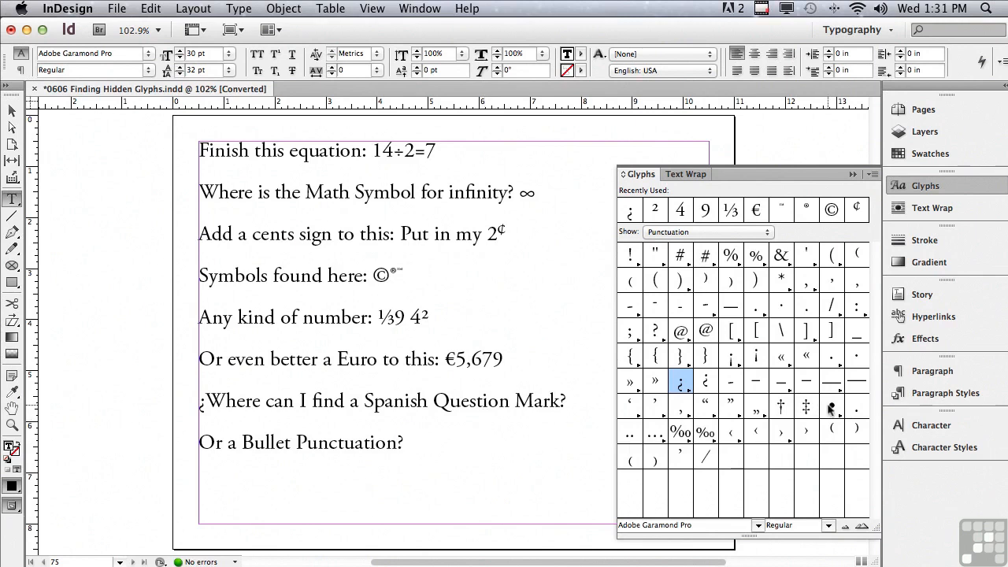
double_click(831, 407)
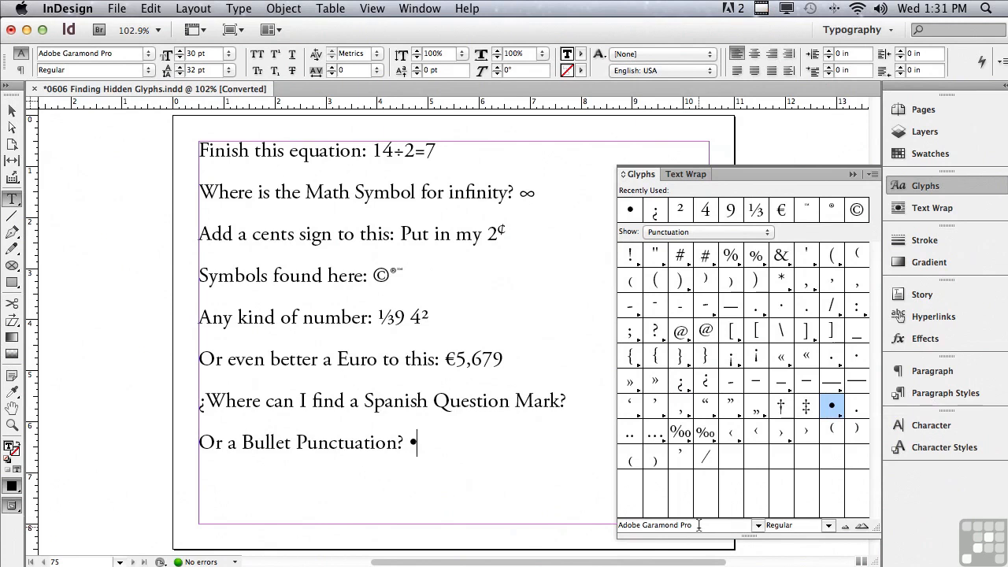
left_click_drag(699, 524, 604, 521)
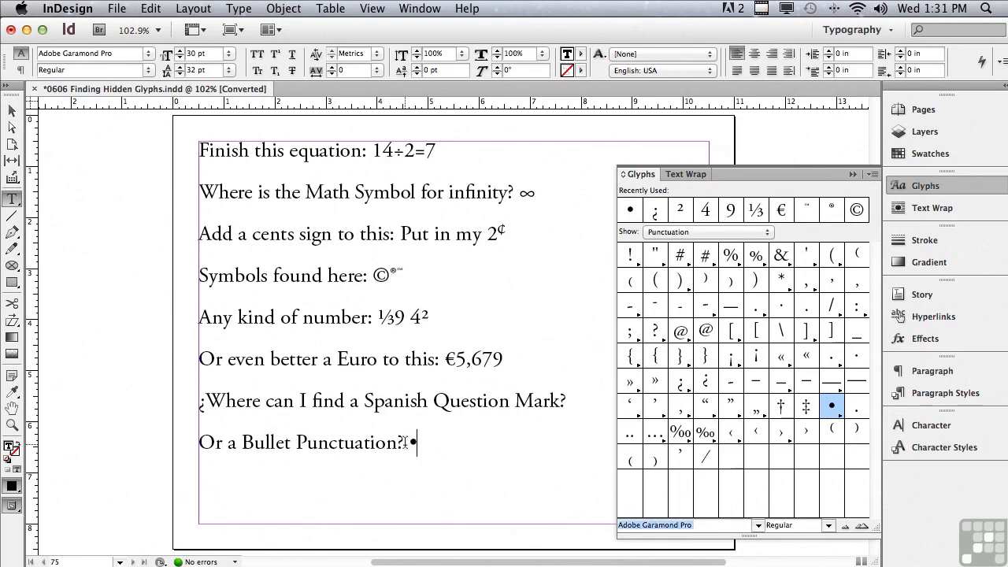
left_click(759, 526)
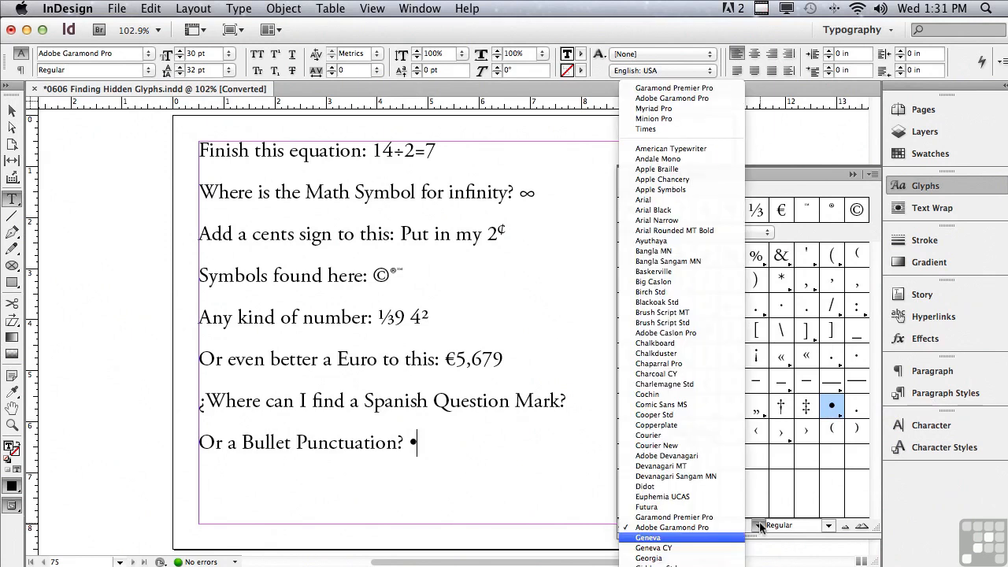
left_click(581, 494)
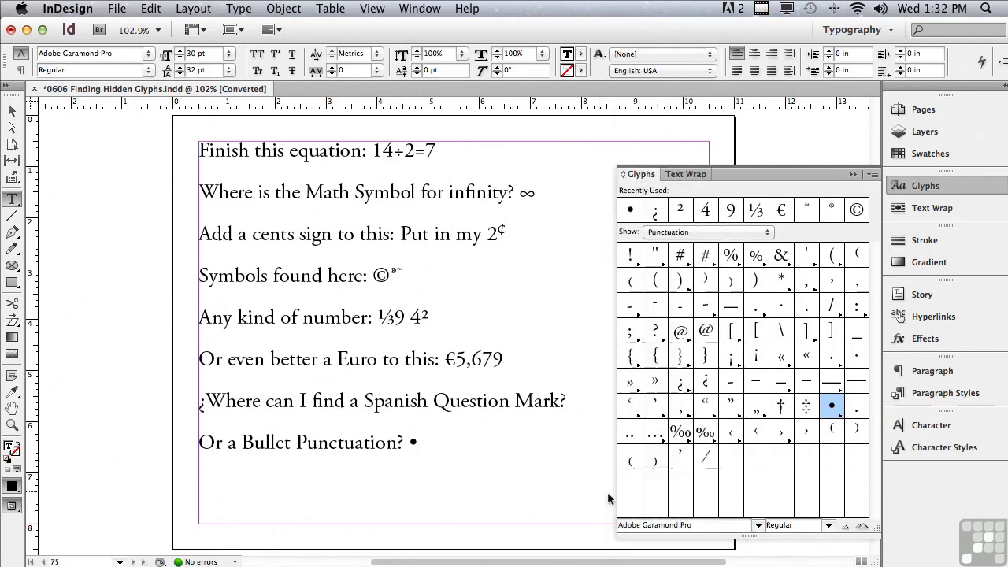
left_click(829, 526)
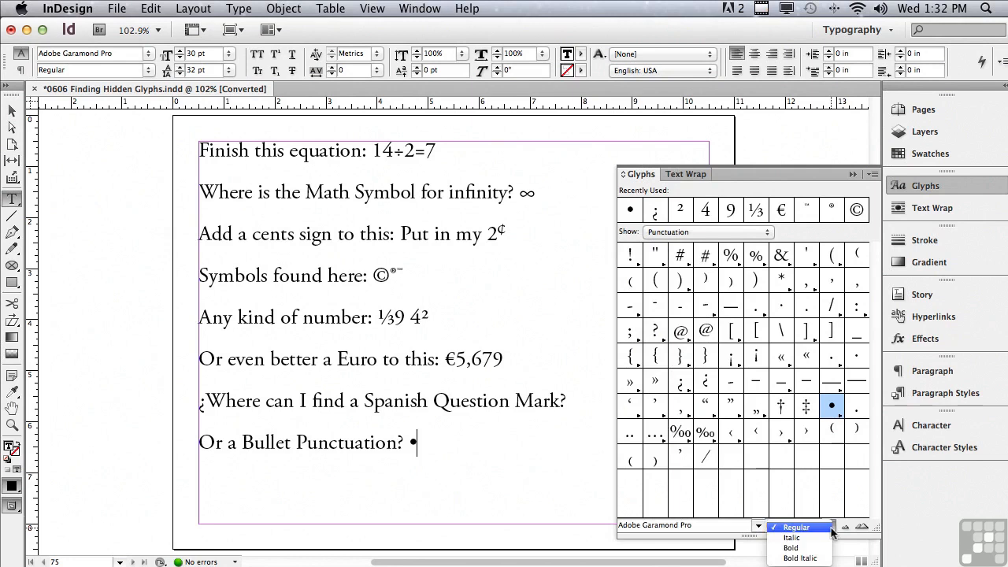
left_click(860, 544)
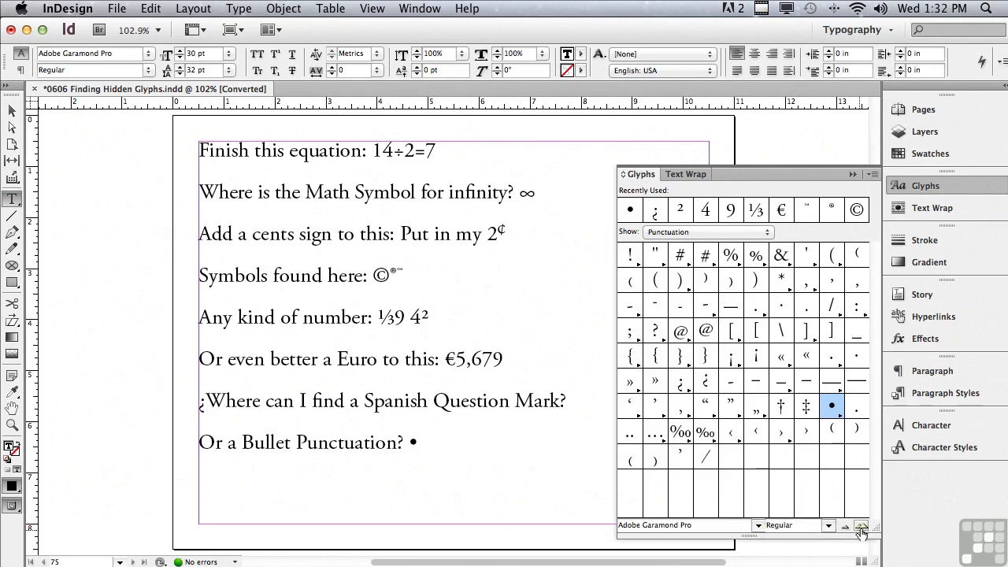
Enlarge the glyph previews by one level and shrink them back.
left_click(862, 527)
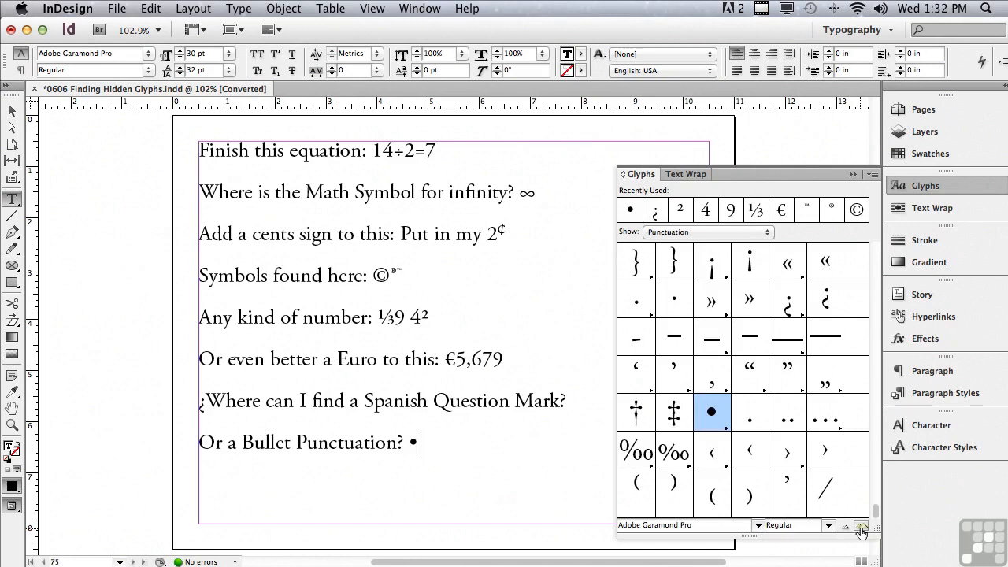
left_click(845, 527)
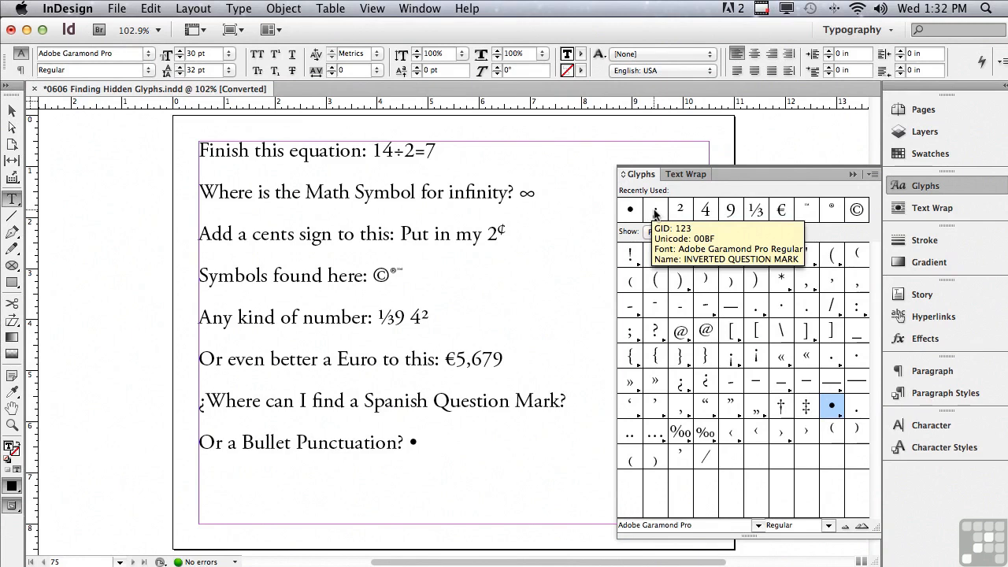
Switch the glyph set to the Bold style of Adobe Garamond Pro and place the text cursor after the bullet.
left_click(831, 529)
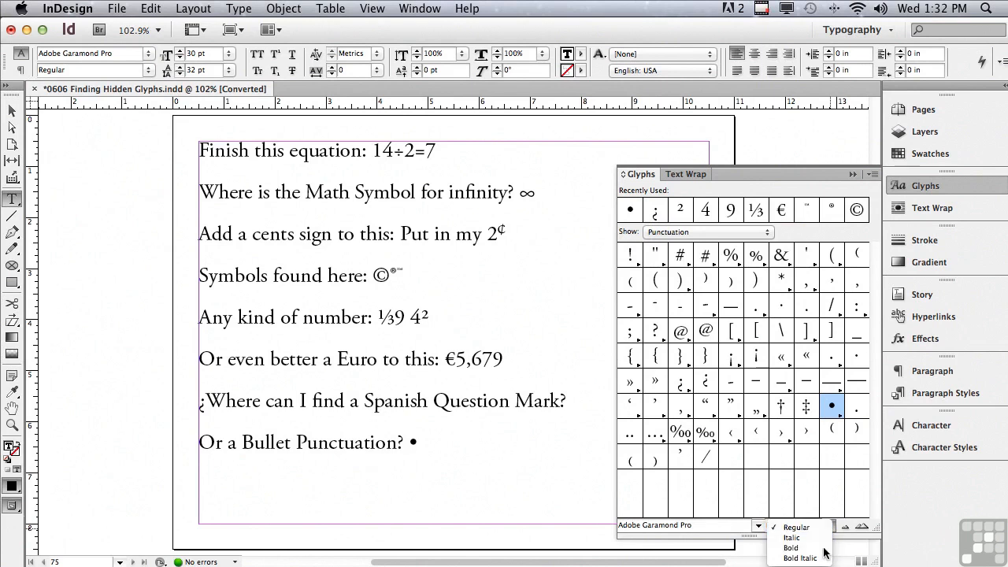
left_click(792, 547)
left_click(534, 438)
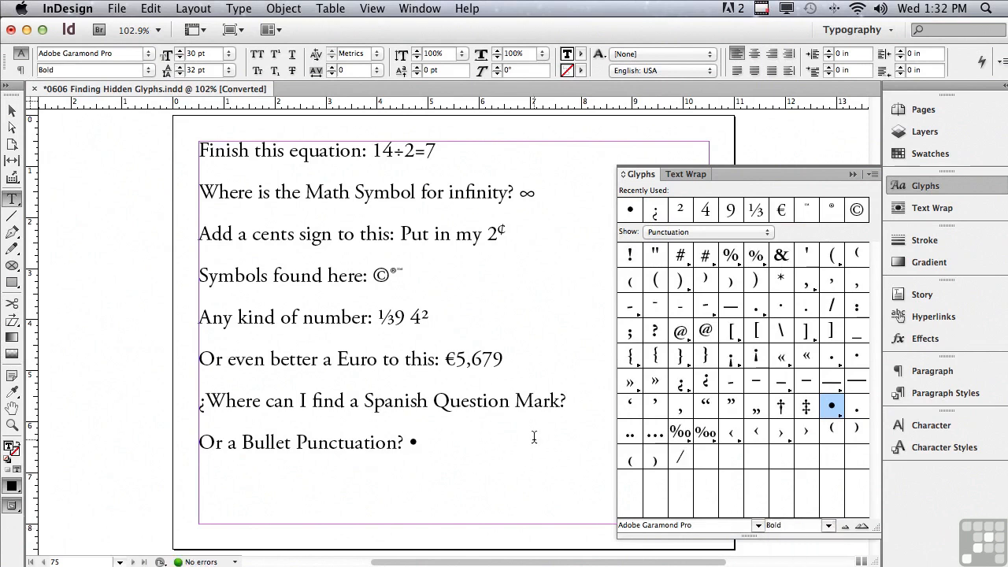